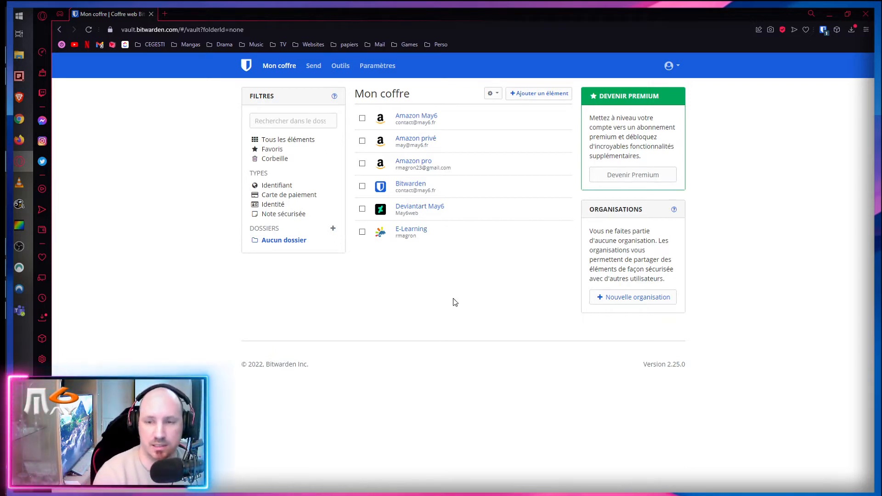
# Step: Search the vault from the Bitwarden browser extension for "ama" and "for", and close the extension popup
pyautogui.click(822, 29)
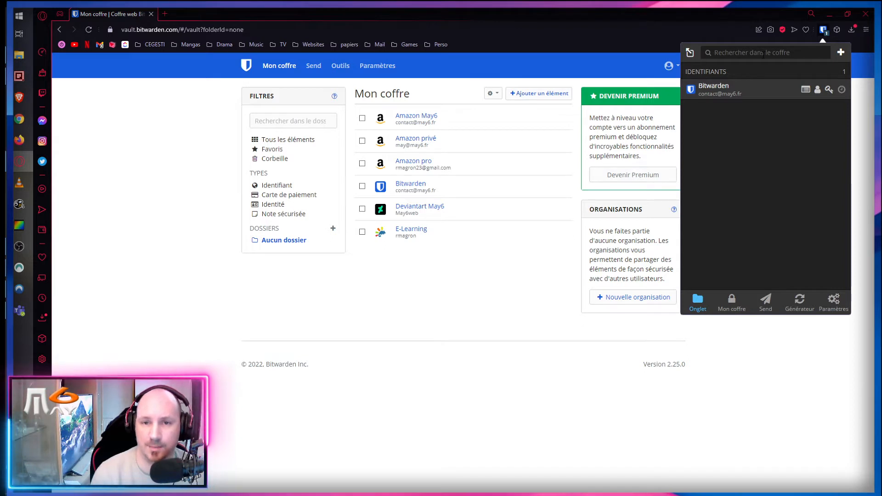
pyautogui.write('ama')
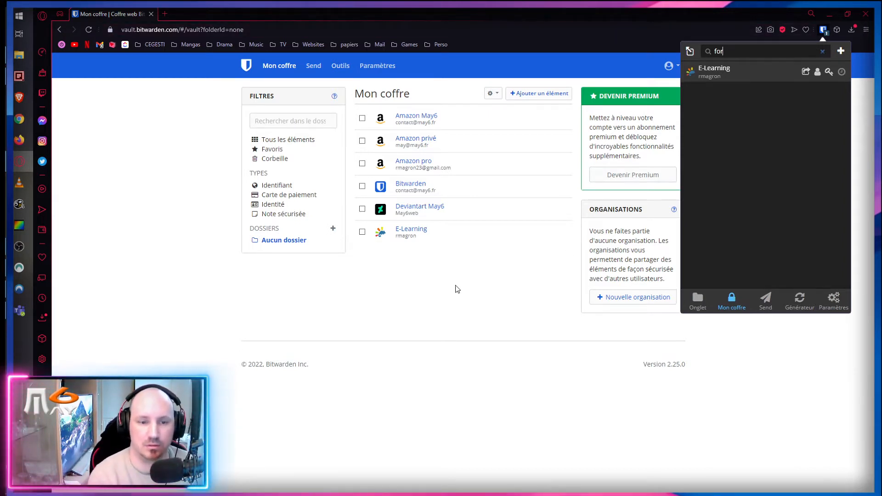
pyautogui.click(441, 275)
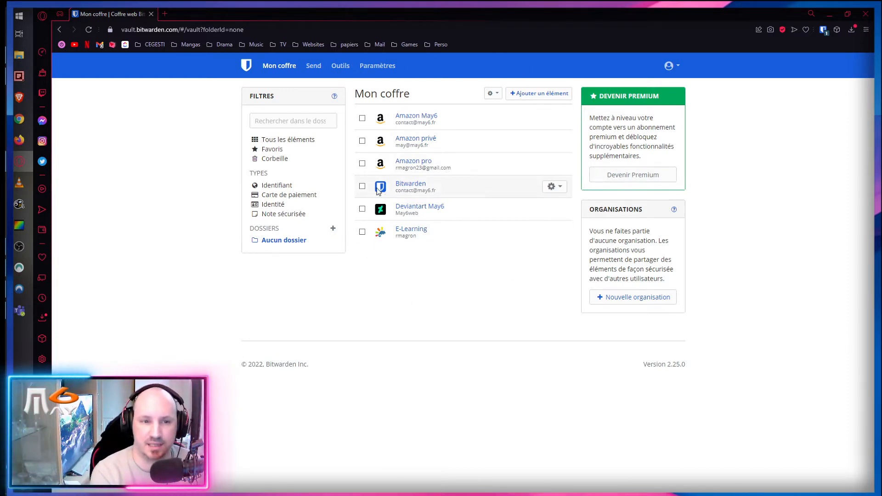
# Step: View the folder list in the Bitwarden extension's settings and the folders in its vault overview
pyautogui.click(823, 29)
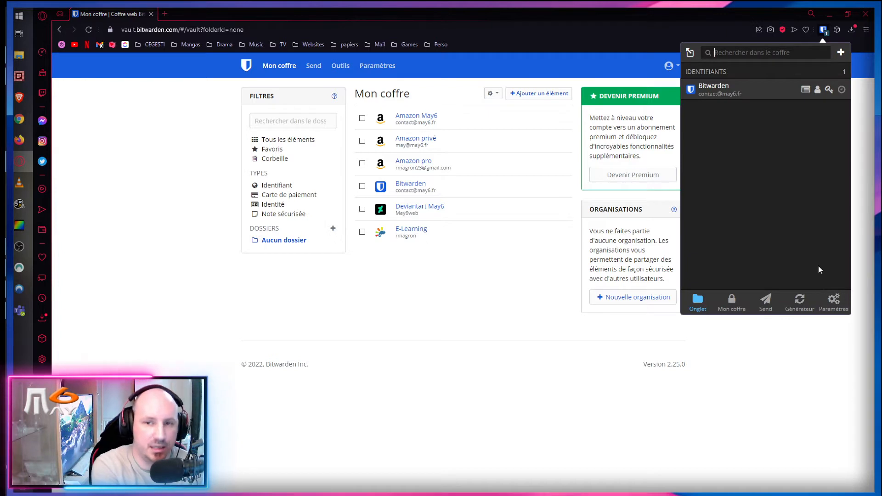
pyautogui.click(834, 303)
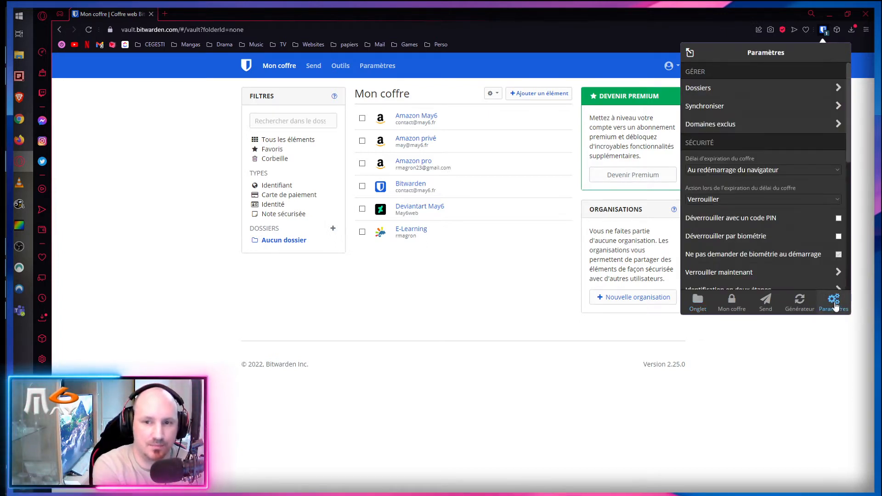
pyautogui.click(701, 89)
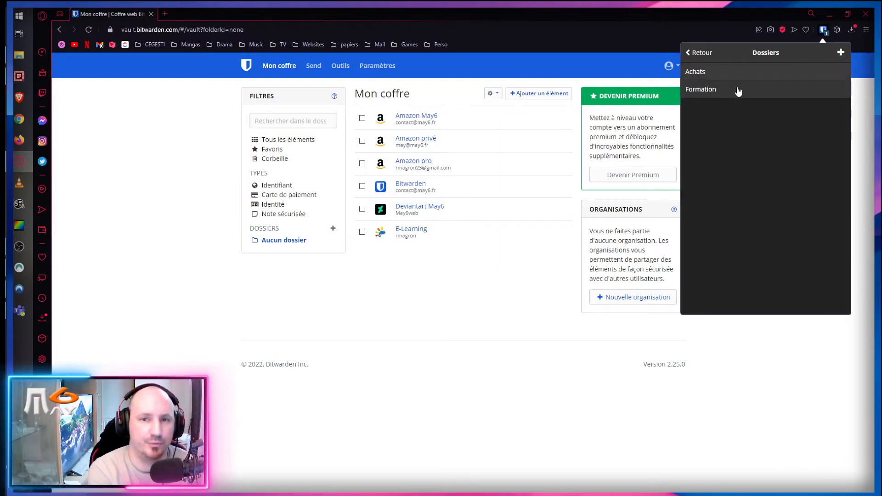
pyautogui.click(702, 55)
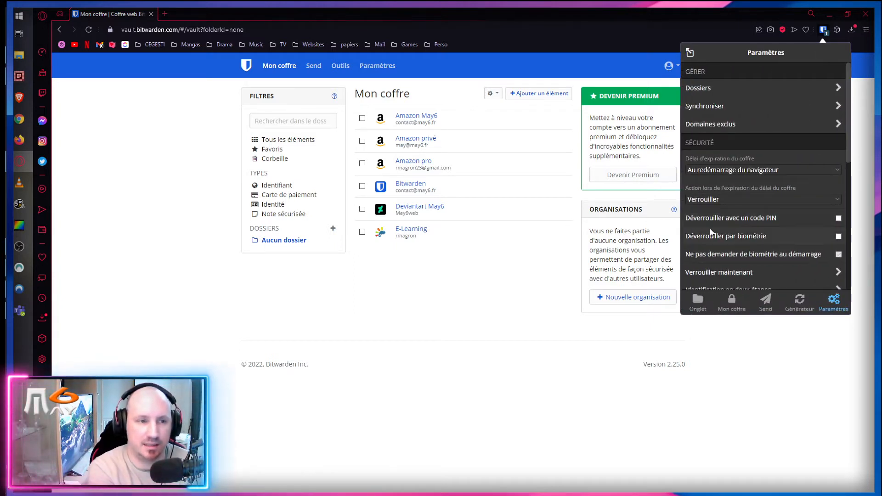
pyautogui.click(731, 302)
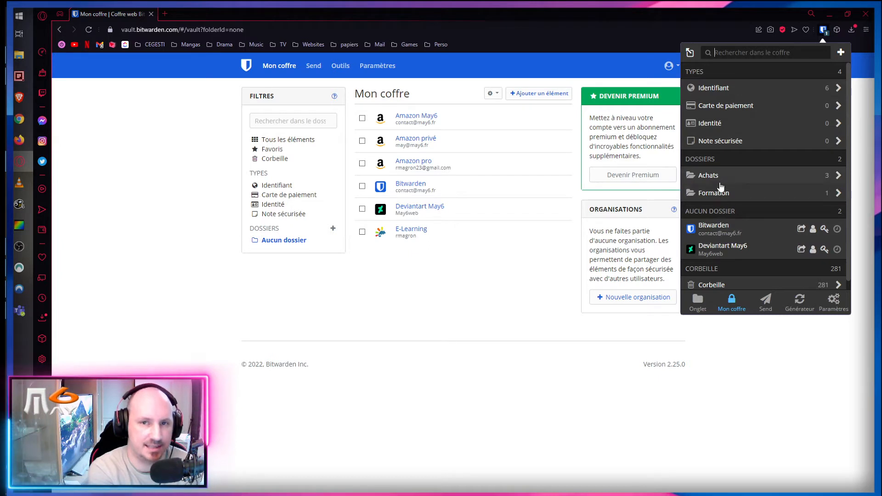
pyautogui.click(718, 230)
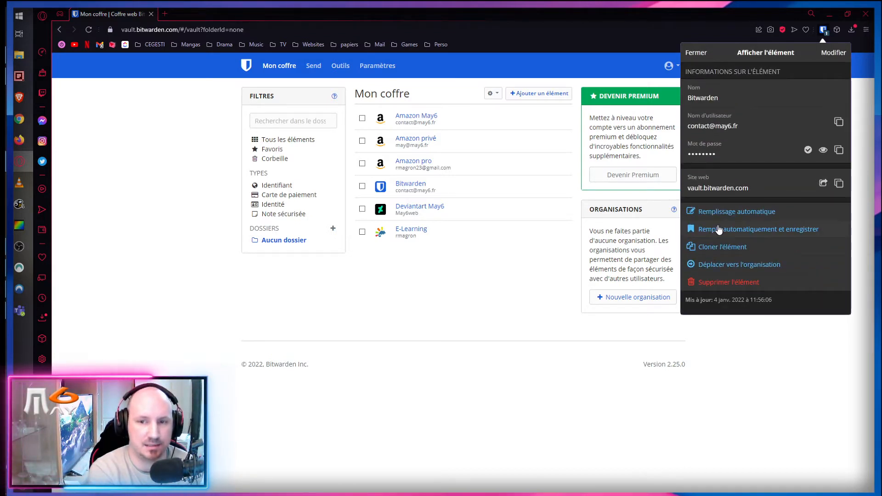
pyautogui.click(834, 55)
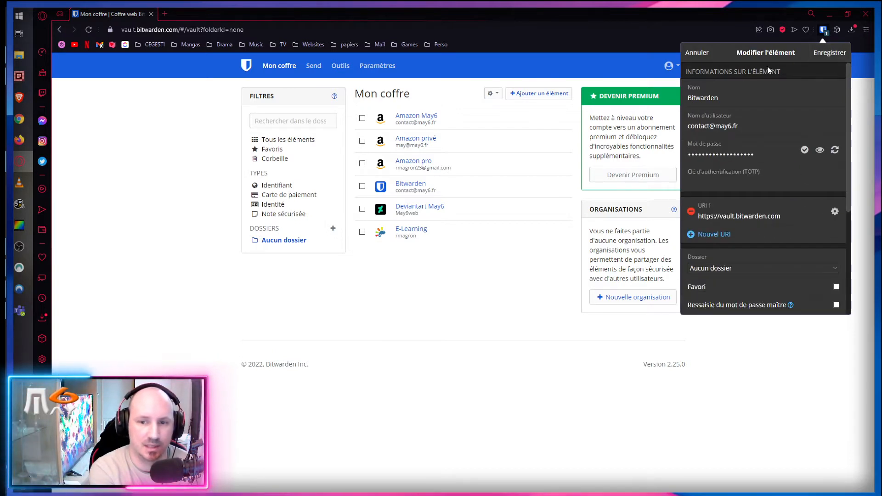
pyautogui.click(713, 267)
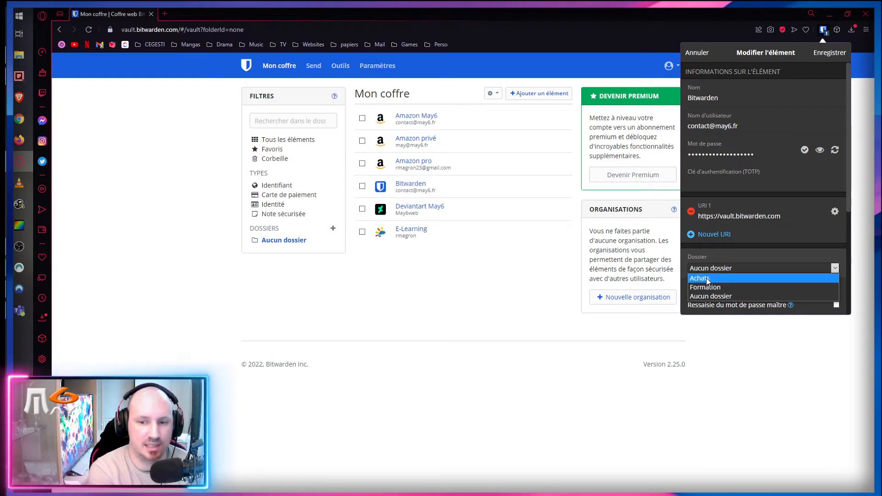
pyautogui.click(707, 278)
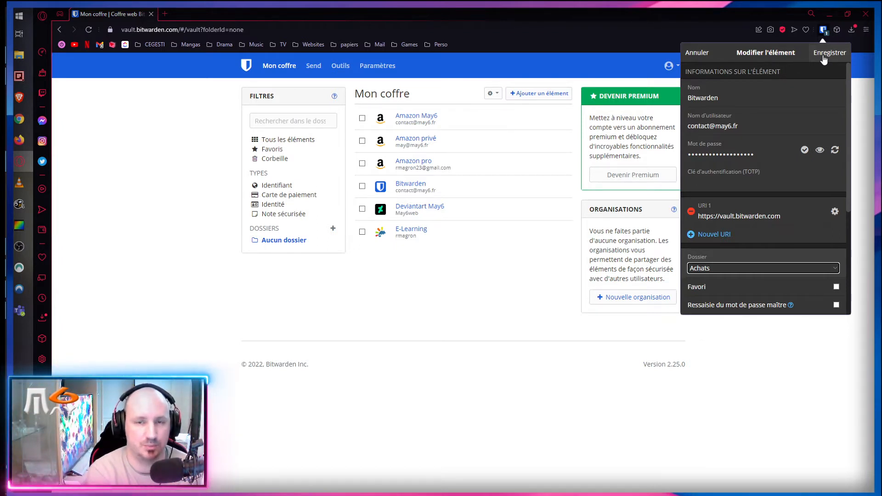
pyautogui.click(699, 57)
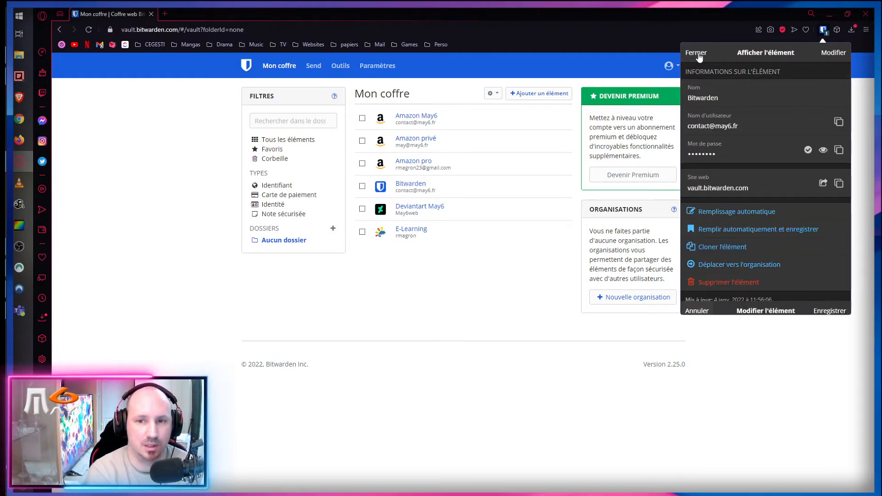
pyautogui.click(697, 54)
pyautogui.click(456, 282)
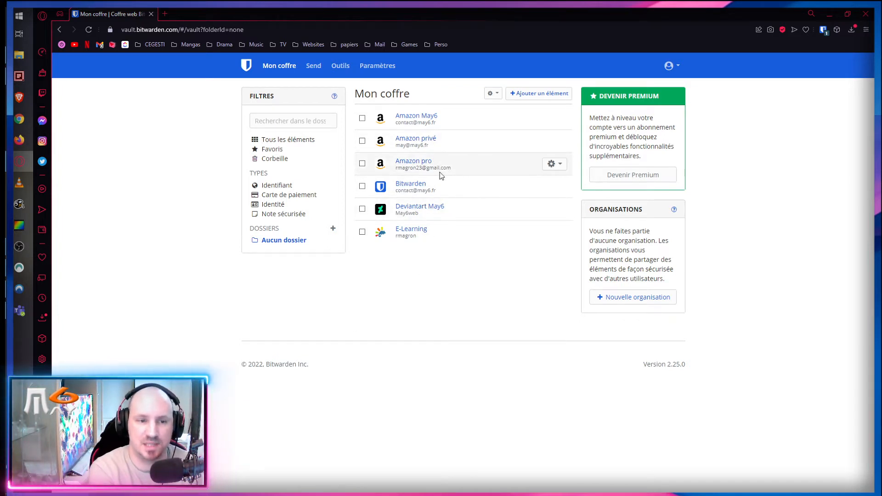
# Step: Create two folders in the web vault, named Achats and Formation
pyautogui.click(333, 229)
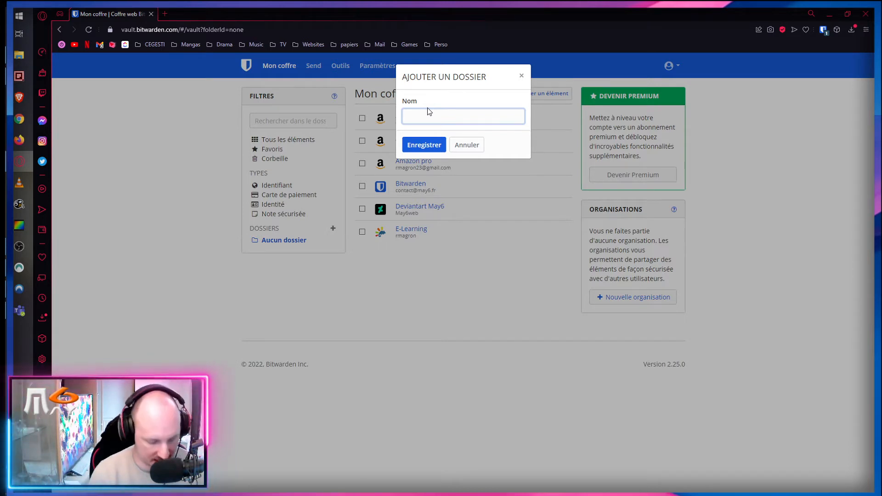
pyautogui.write('Achats')
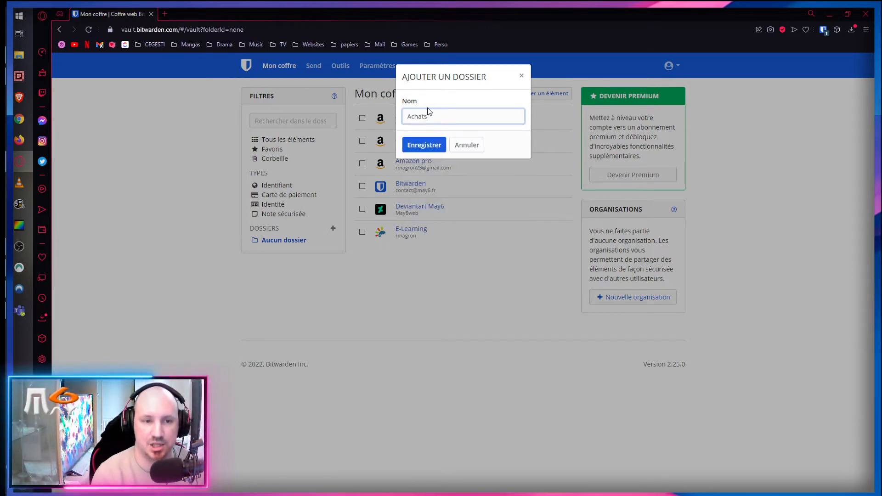
pyautogui.click(423, 144)
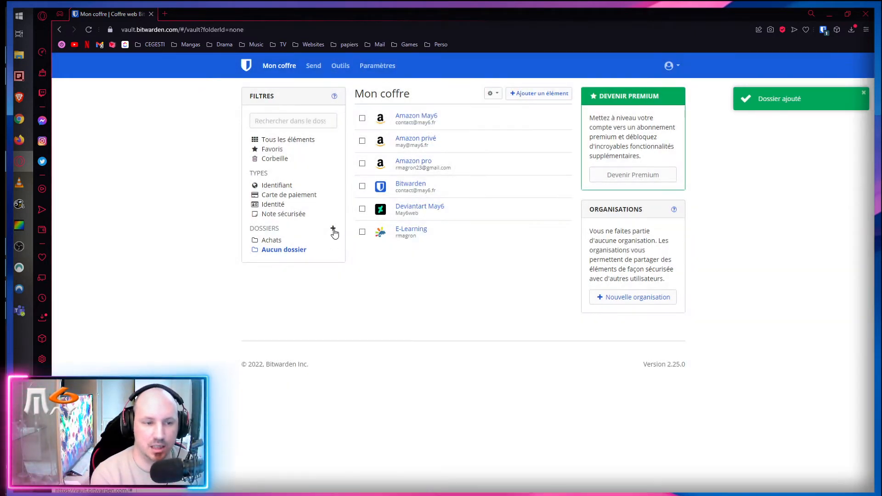
pyautogui.click(333, 229)
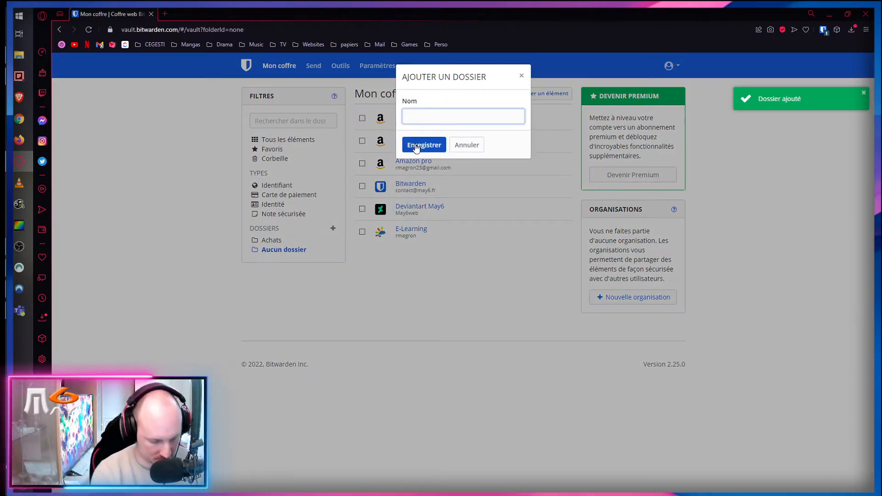
pyautogui.write('Formation')
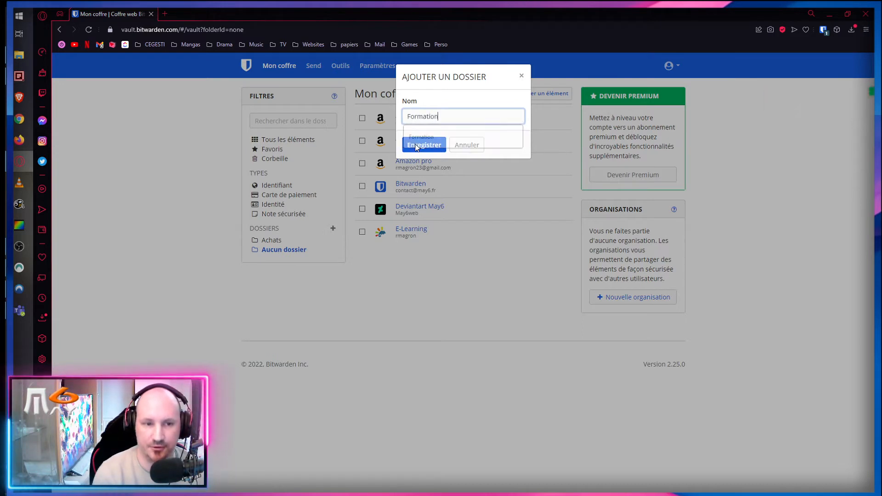
pyautogui.click(416, 146)
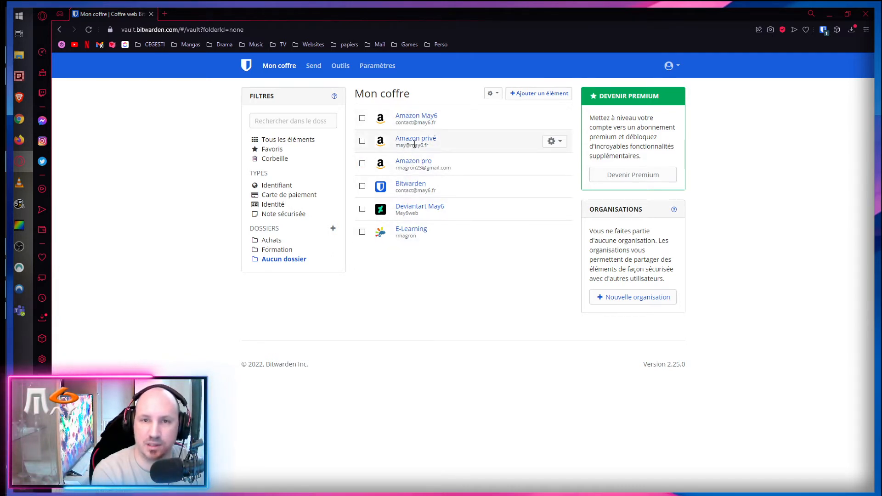
# Step: Move the Amazon May6, Amazon privé and Amazon pro entries together into the Achats folder and show that folder's contents
pyautogui.click(362, 120)
pyautogui.click(361, 141)
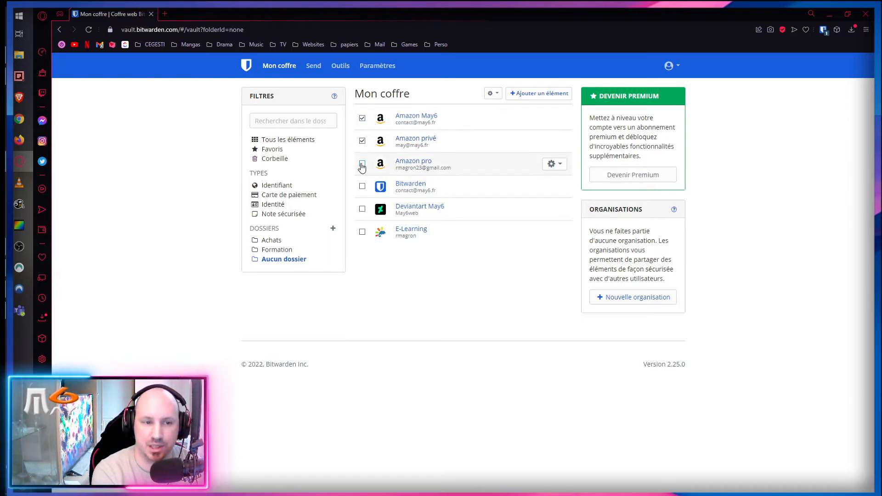
pyautogui.click(362, 165)
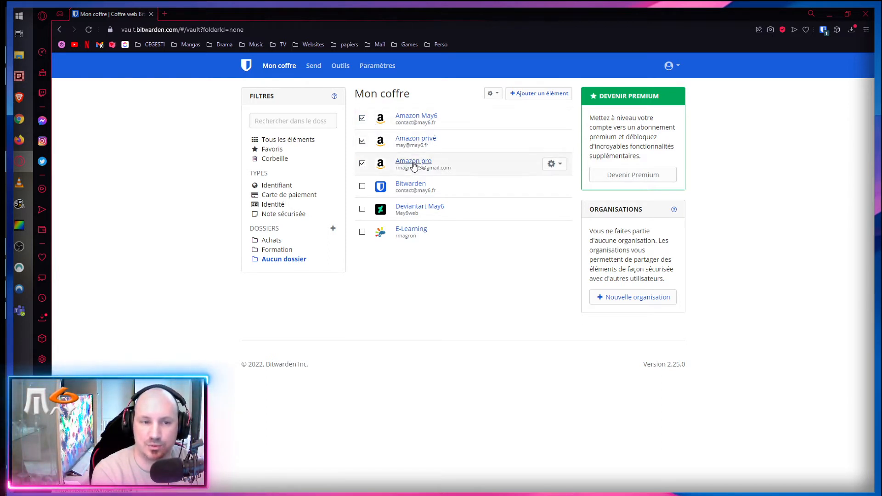
pyautogui.click(492, 95)
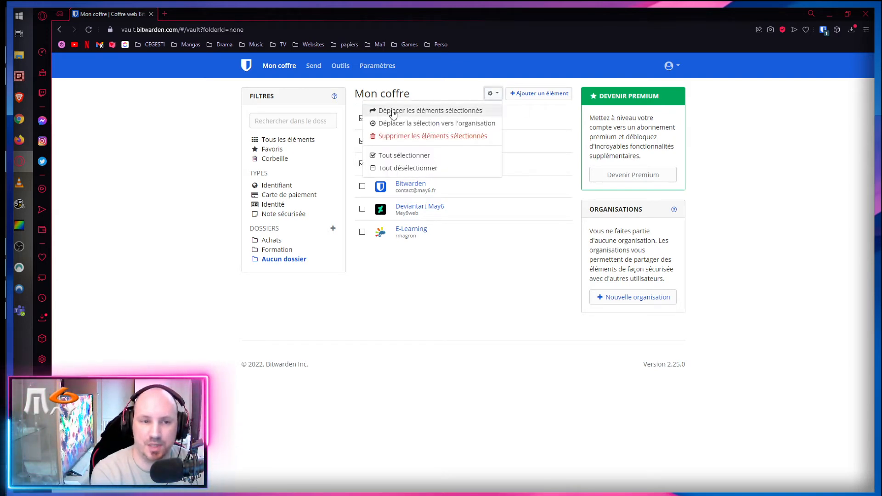
pyautogui.click(435, 112)
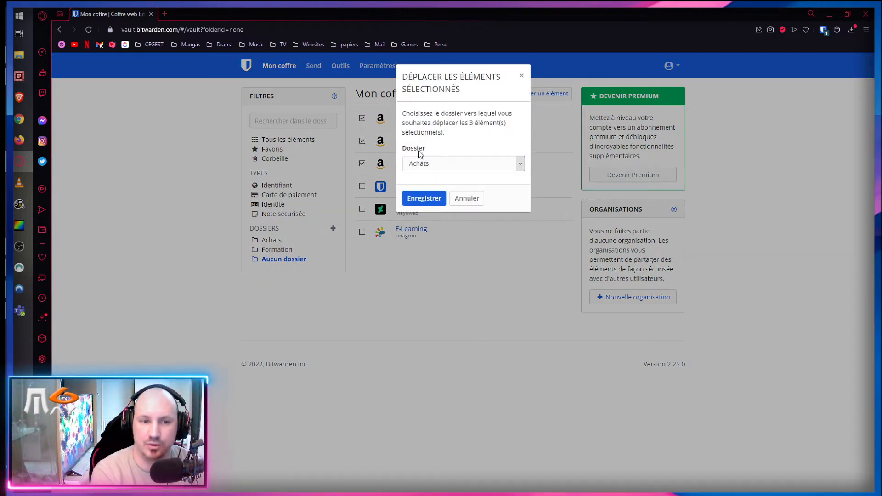
pyautogui.click(439, 166)
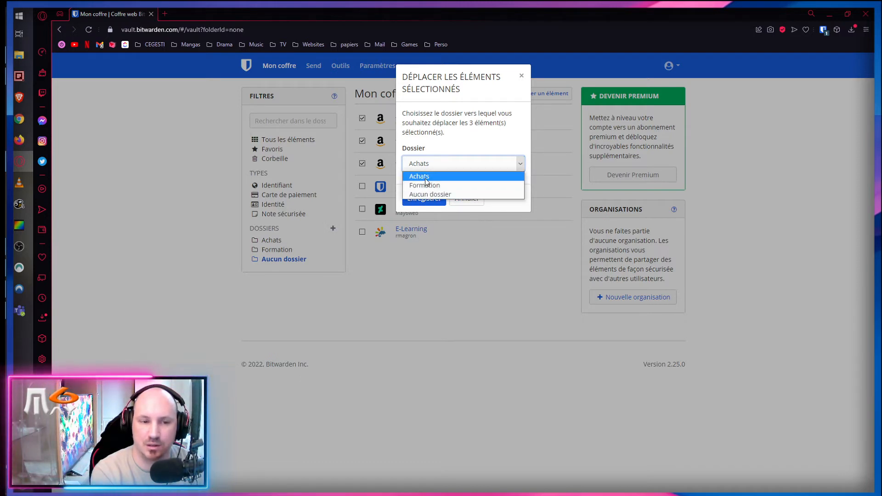
pyautogui.click(427, 180)
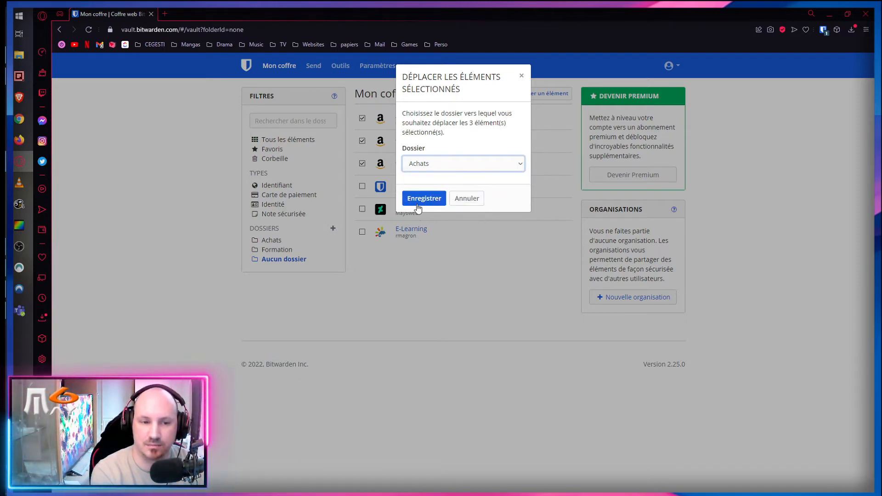
pyautogui.click(423, 199)
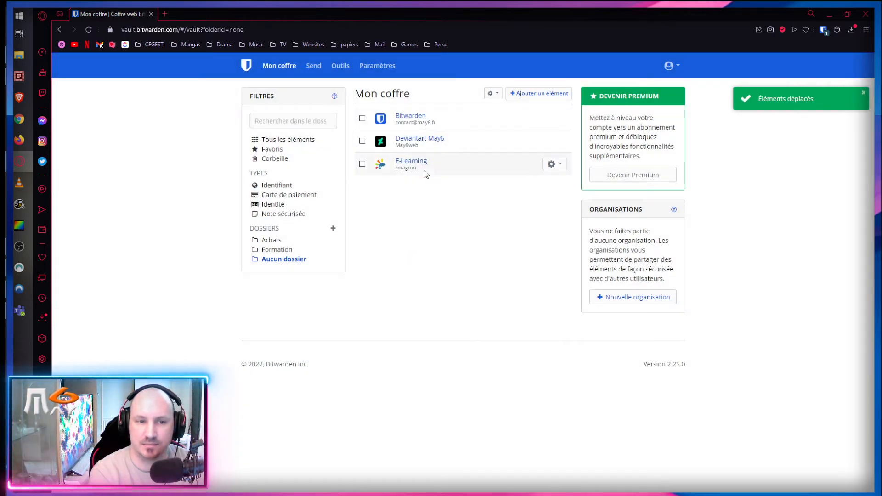
pyautogui.click(270, 241)
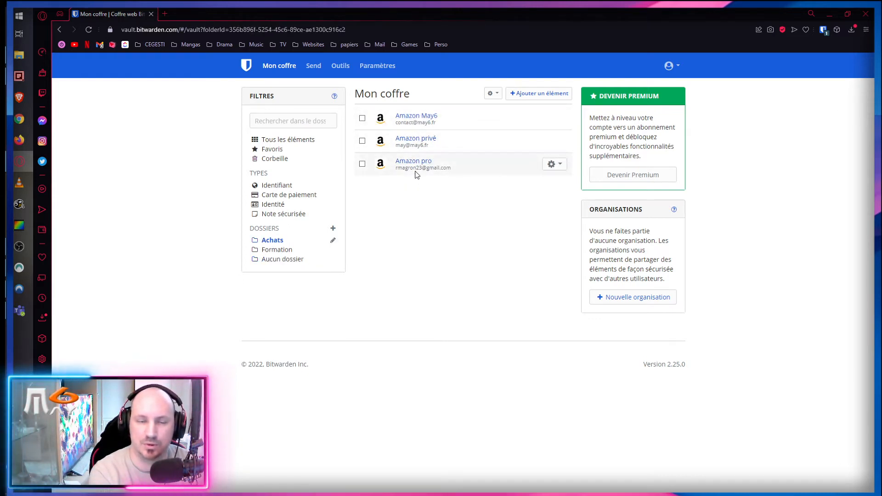
# Step: Move the E-Learning entry from the items without a folder into the Formation folder
pyautogui.click(283, 259)
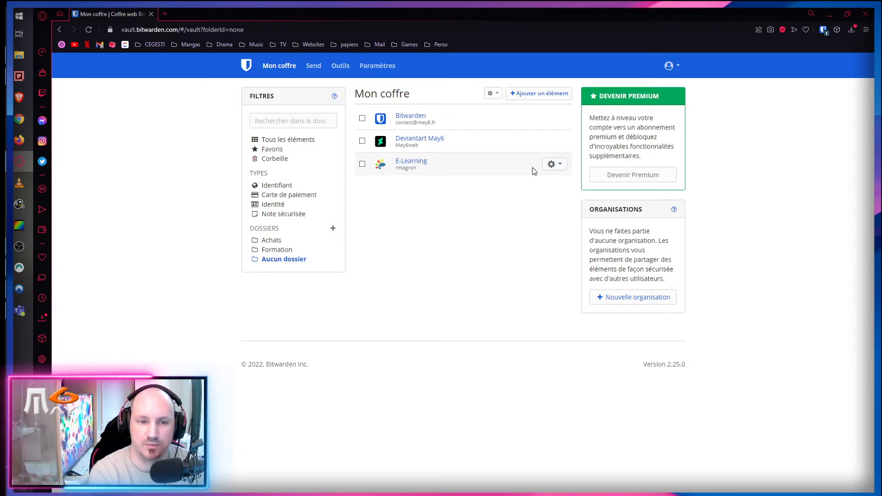
pyautogui.click(555, 166)
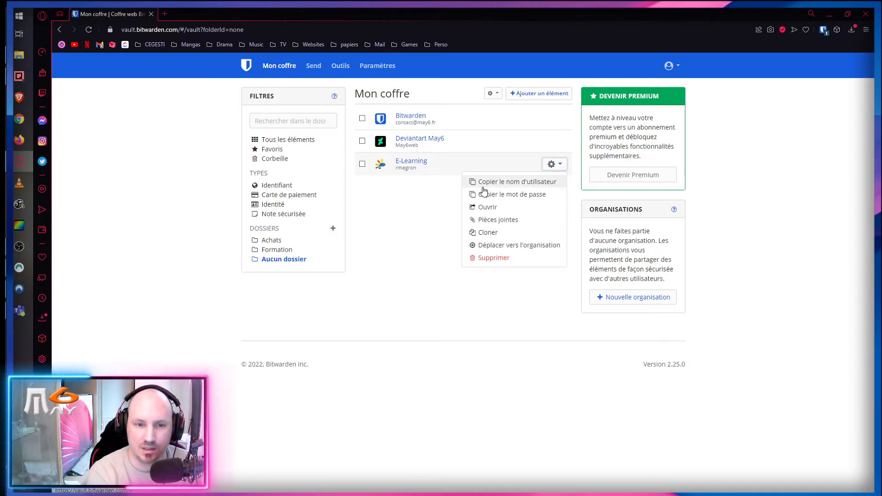
pyautogui.click(389, 217)
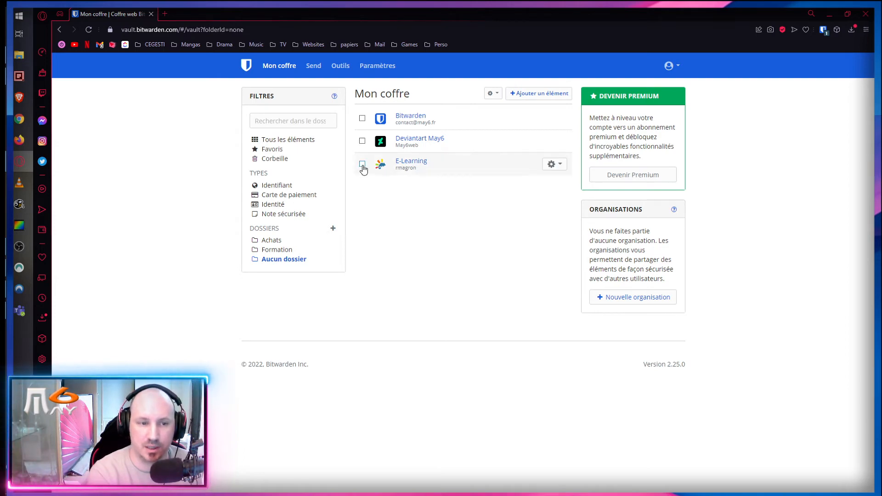
pyautogui.click(490, 96)
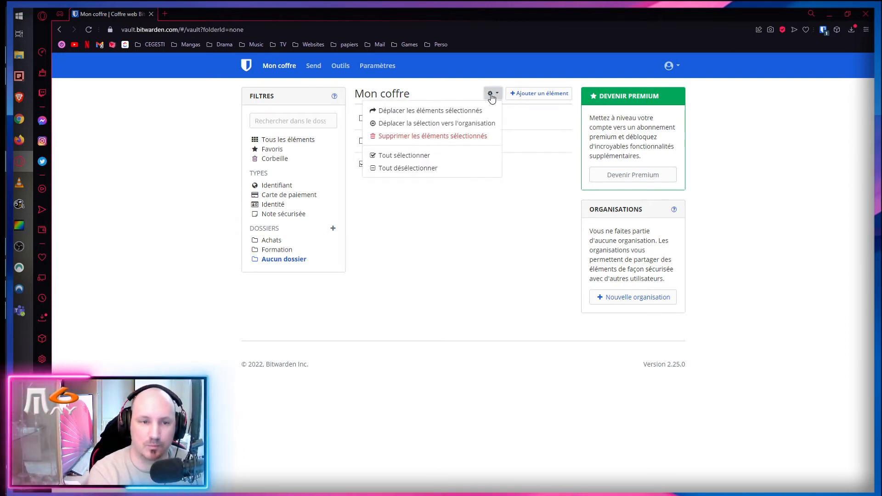
pyautogui.click(447, 111)
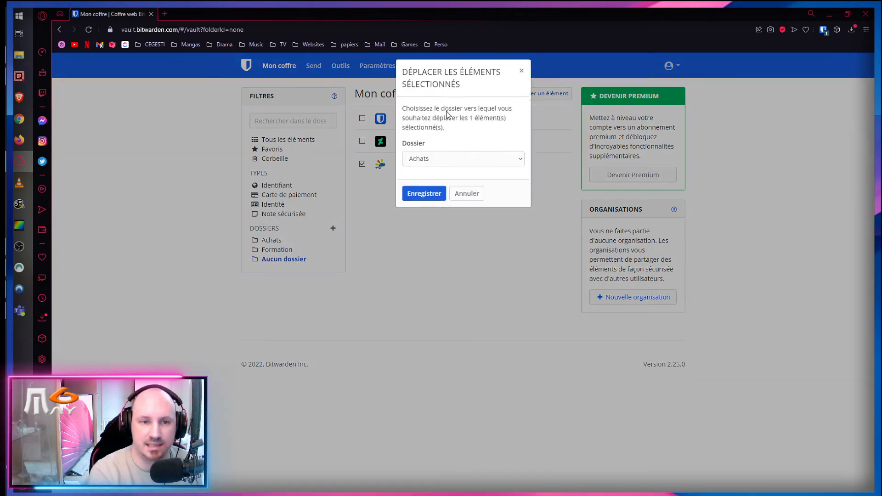
pyautogui.click(430, 169)
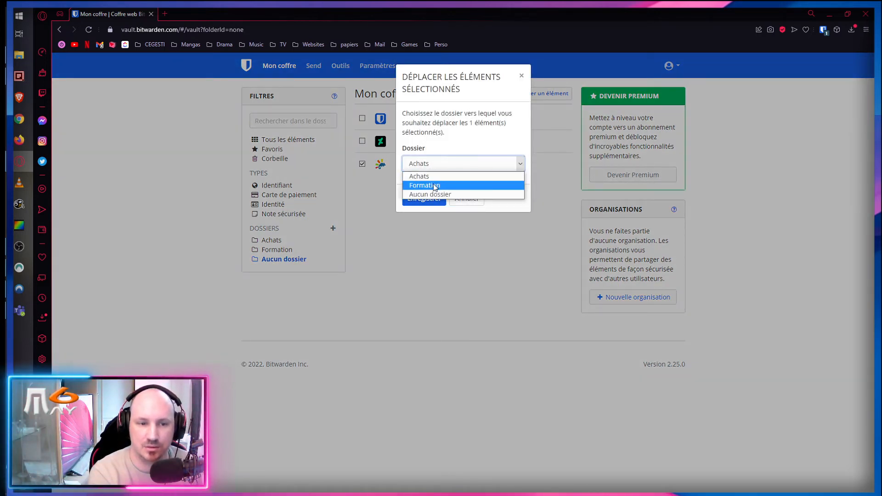
pyautogui.click(434, 186)
pyautogui.click(423, 198)
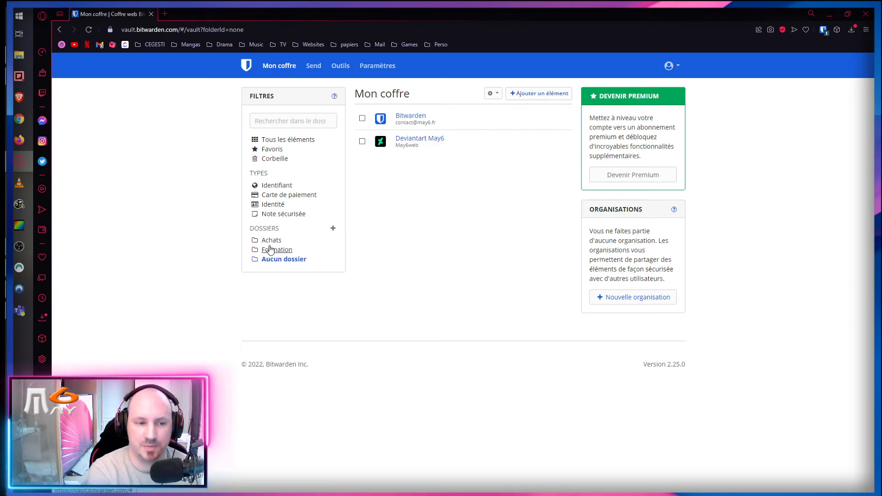
# Step: Delete the Achats folder from the web vault and confirm its removal
pyautogui.click(271, 243)
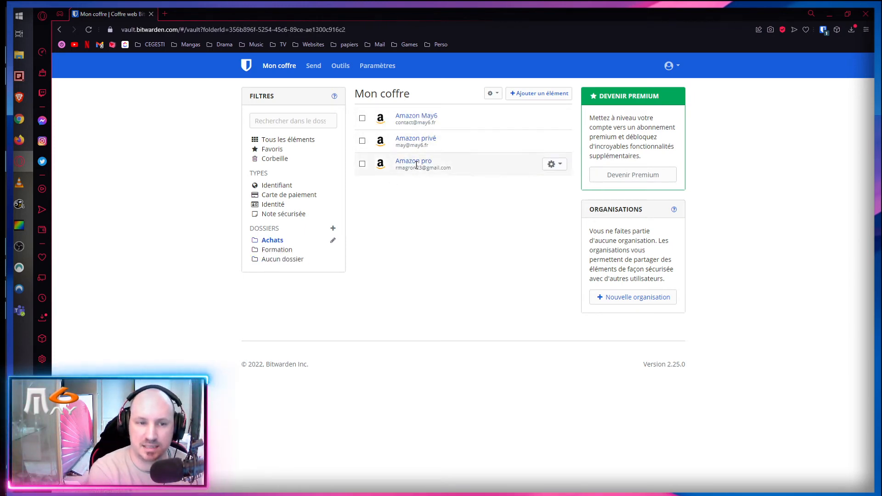
pyautogui.click(334, 241)
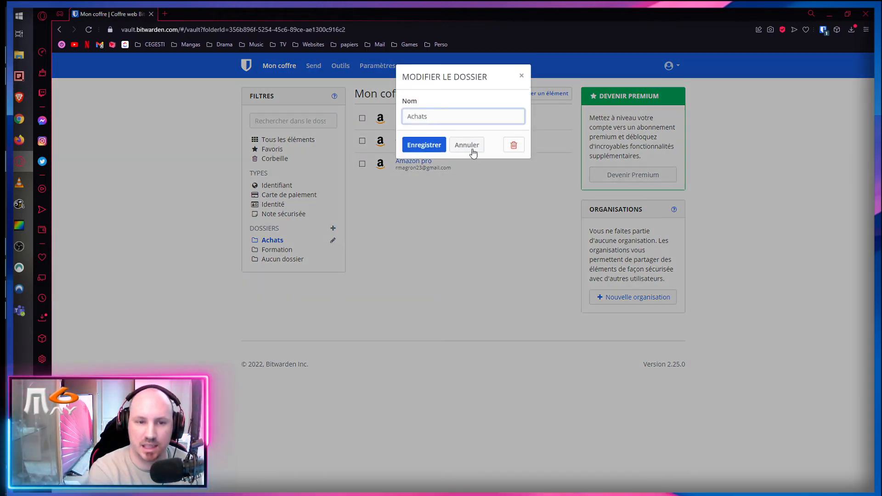
pyautogui.click(513, 146)
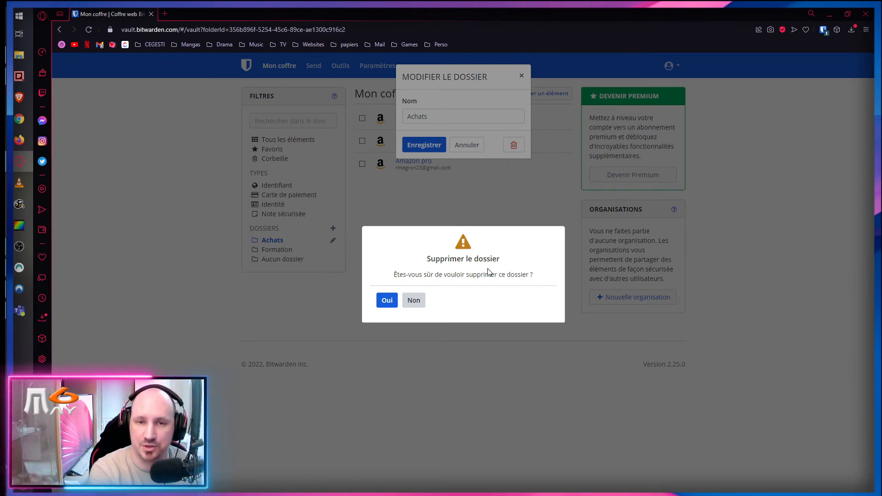
pyautogui.click(387, 300)
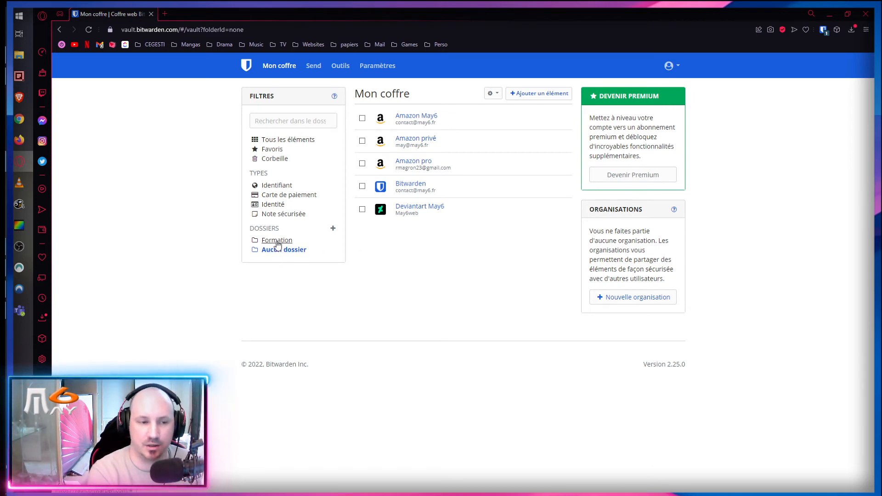
pyautogui.click(332, 229)
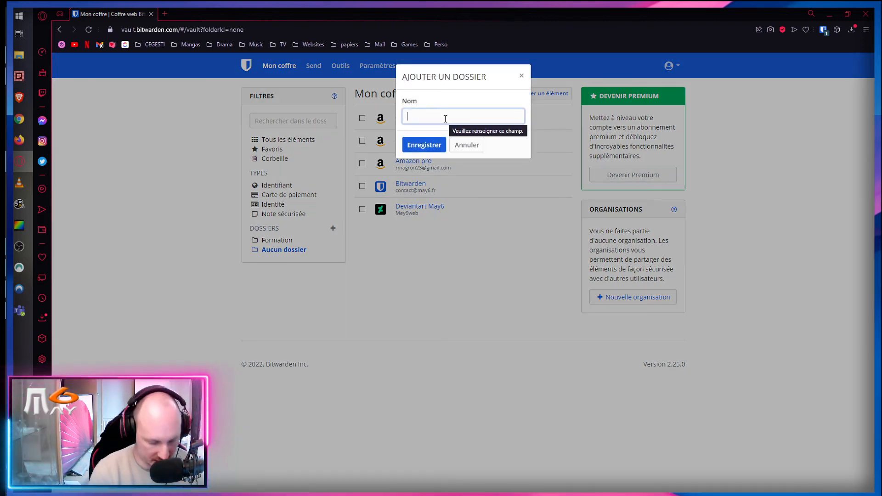
pyautogui.write('Elelectonique')
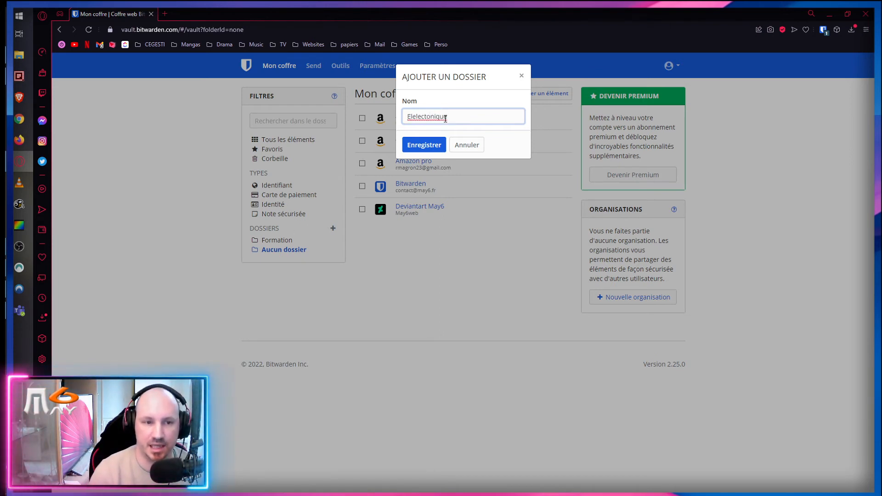
pyautogui.press('Delete')
pyautogui.press('Delete')
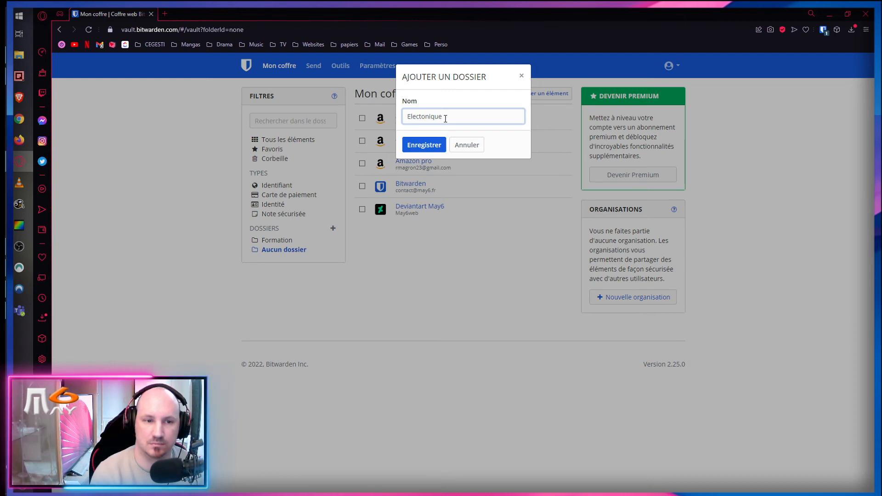
pyautogui.click(462, 145)
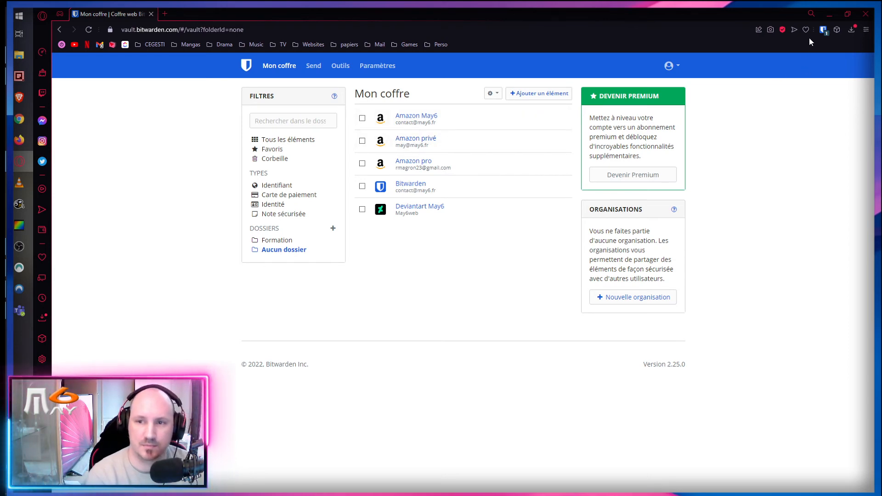
# Step: Synchronize the vault in the Bitwarden browser extension and show the folders in its vault overview
pyautogui.click(823, 30)
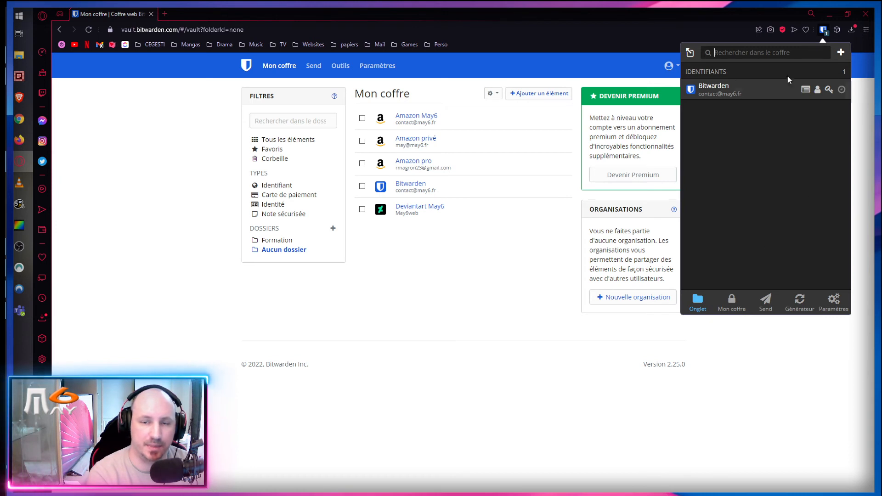
pyautogui.click(732, 300)
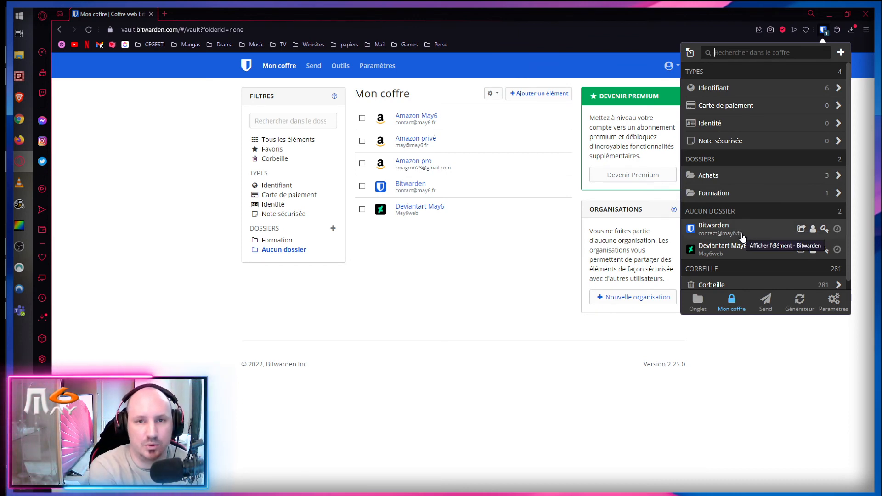
pyautogui.click(833, 301)
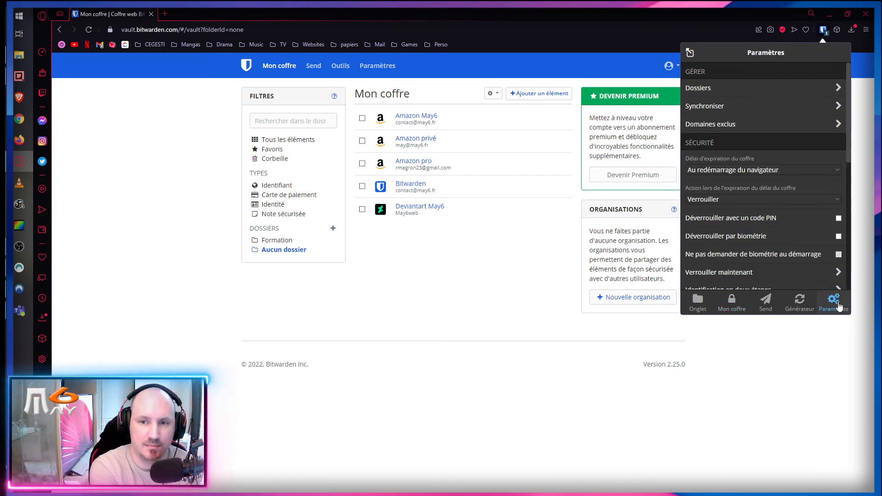
pyautogui.click(736, 107)
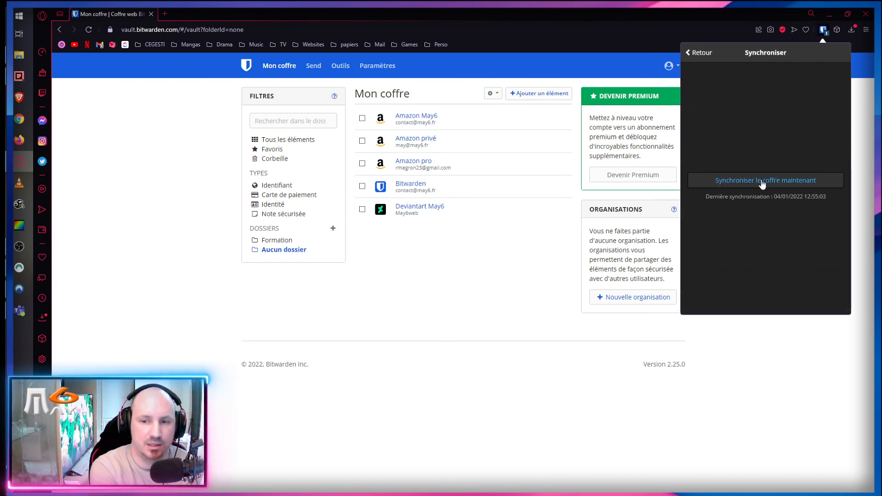
pyautogui.click(764, 183)
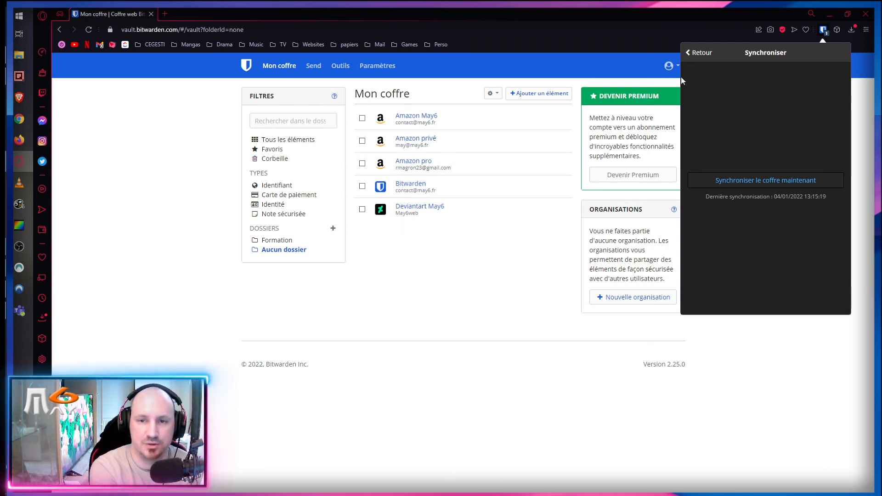
pyautogui.click(706, 53)
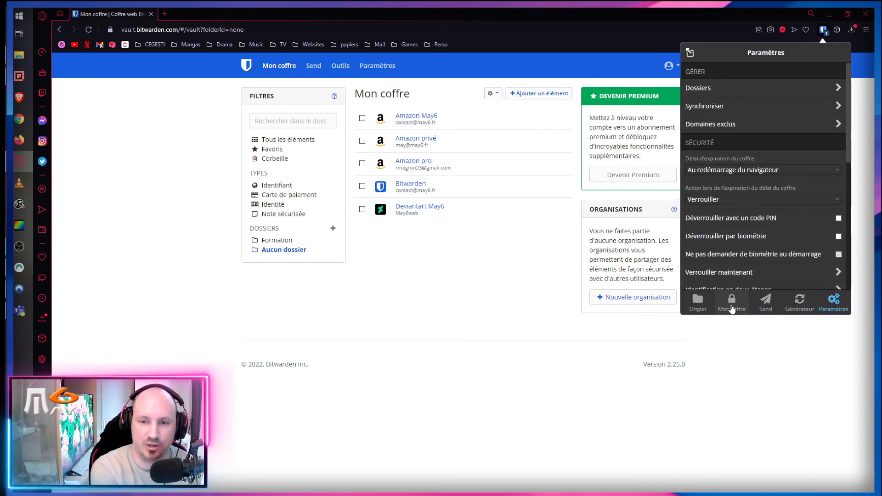
pyautogui.click(731, 305)
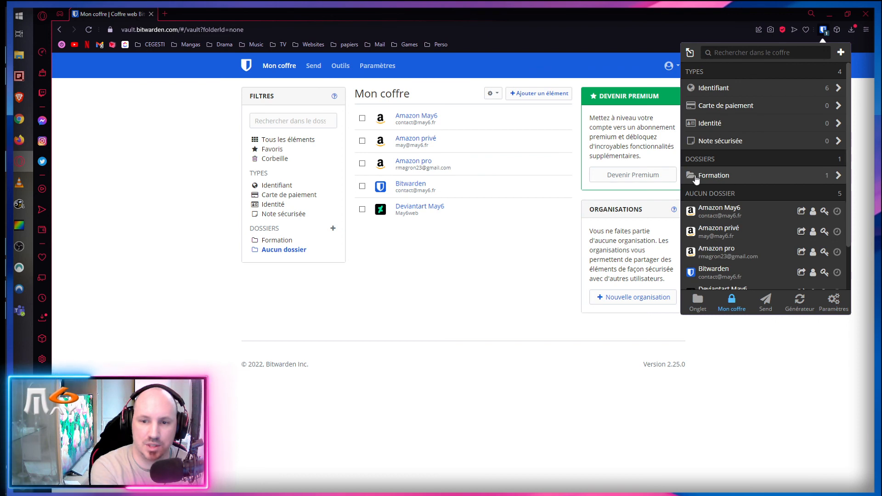